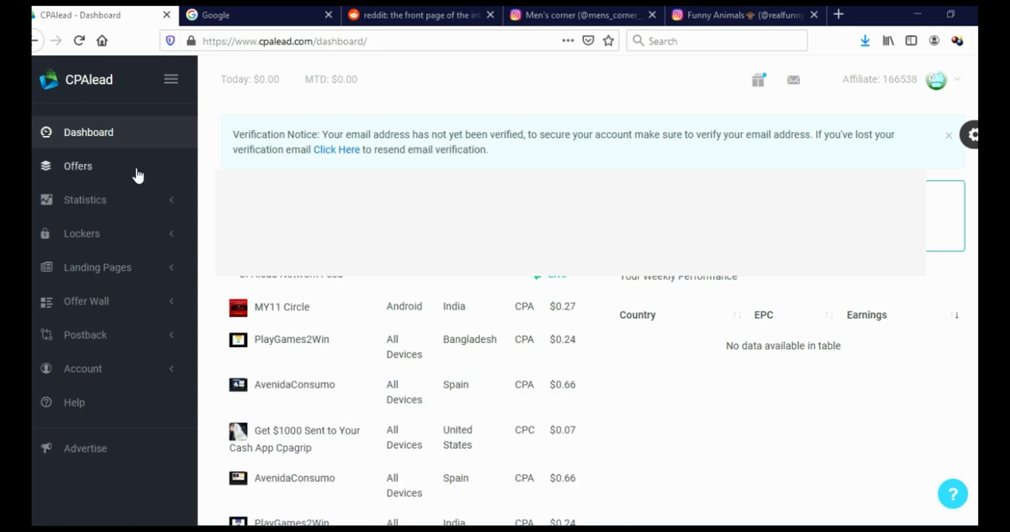
- Open the offers page and filter it to all countries with the Email Submits & Surveys offer type
left_click(107, 175)
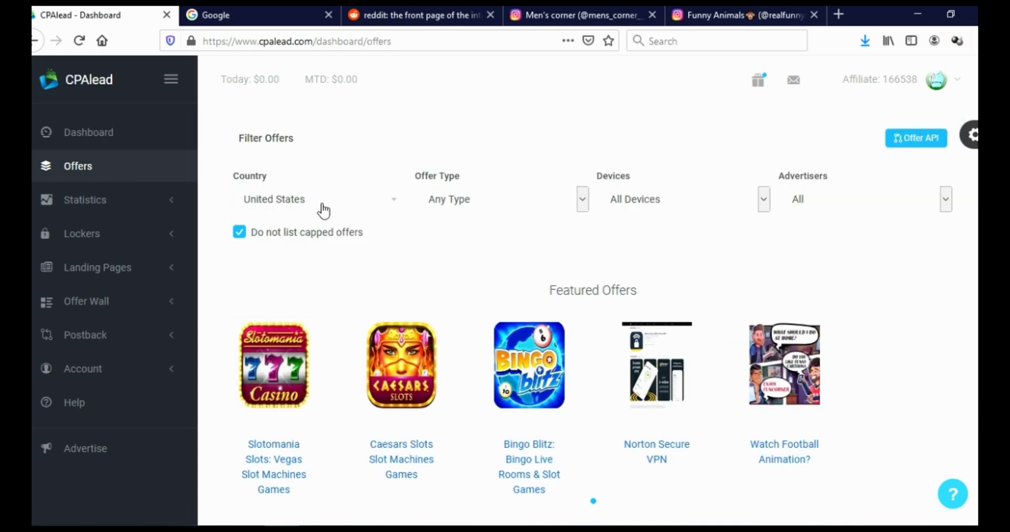
left_click(321, 207)
left_click(320, 258)
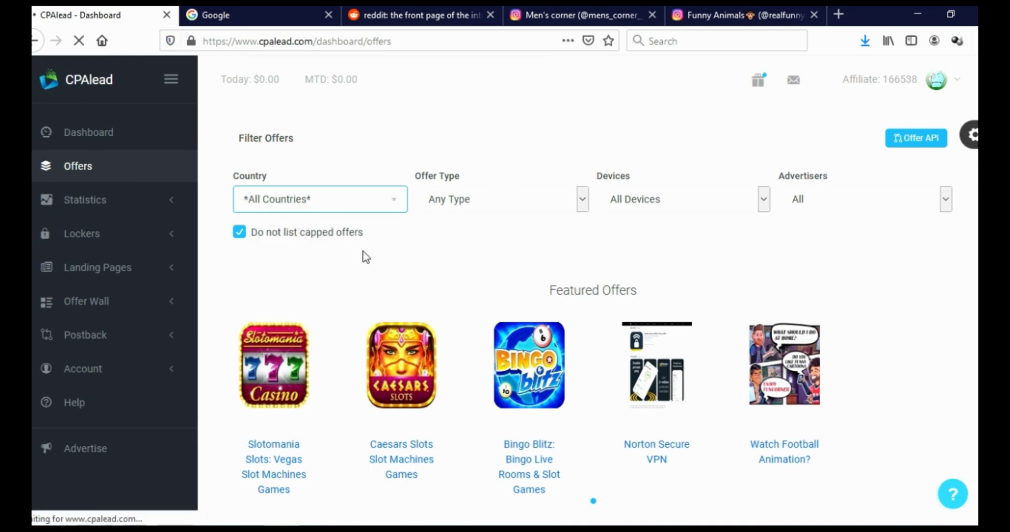
left_click(468, 207)
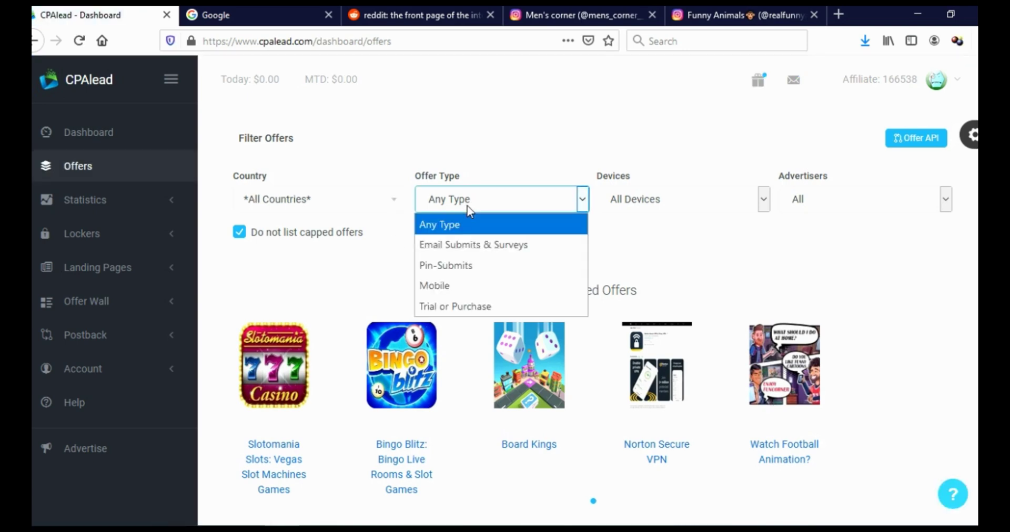
left_click(480, 252)
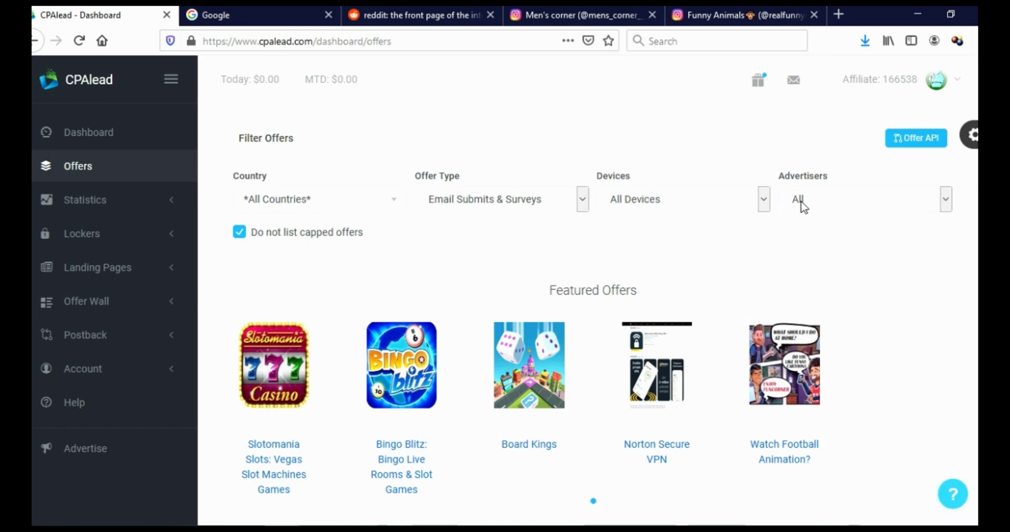
- Examine the filtered offers list, checking offer names, target countries and payouts
scroll(572, 337, "down", 8)
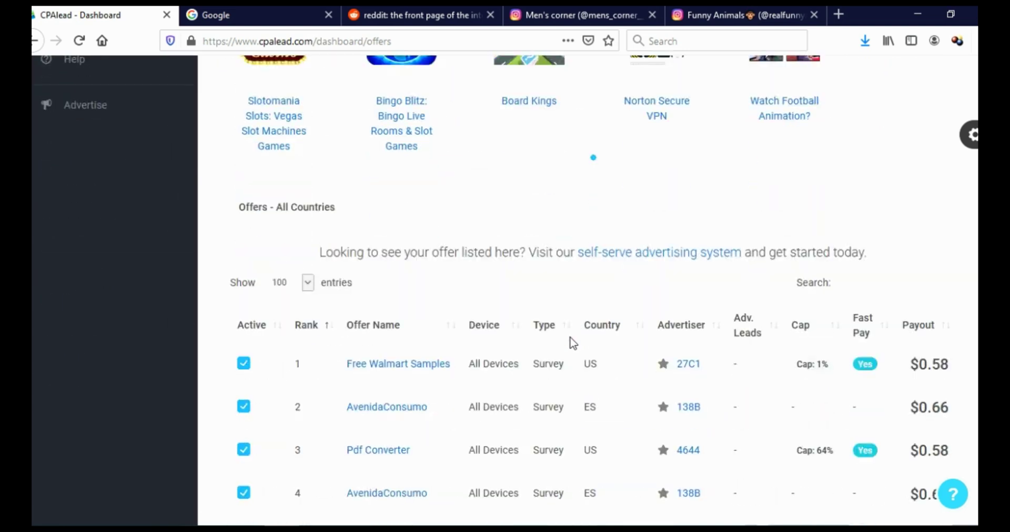
scroll(572, 335, "down", 1)
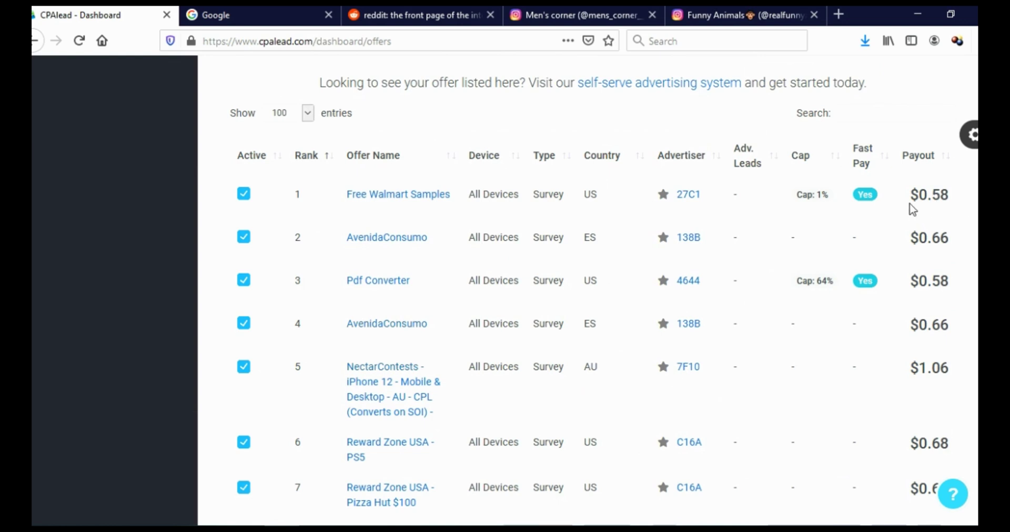
left_click_drag(913, 196, 954, 207)
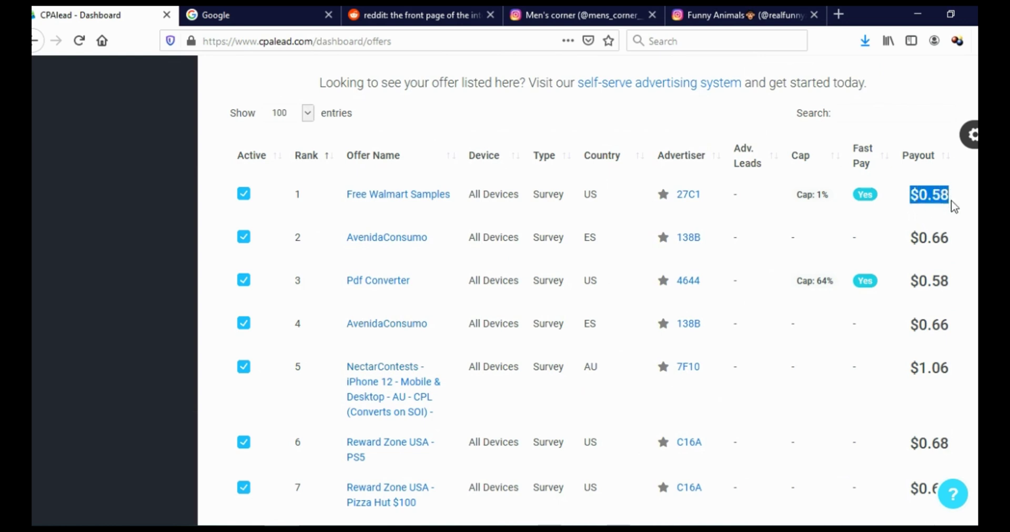
double_click(589, 196)
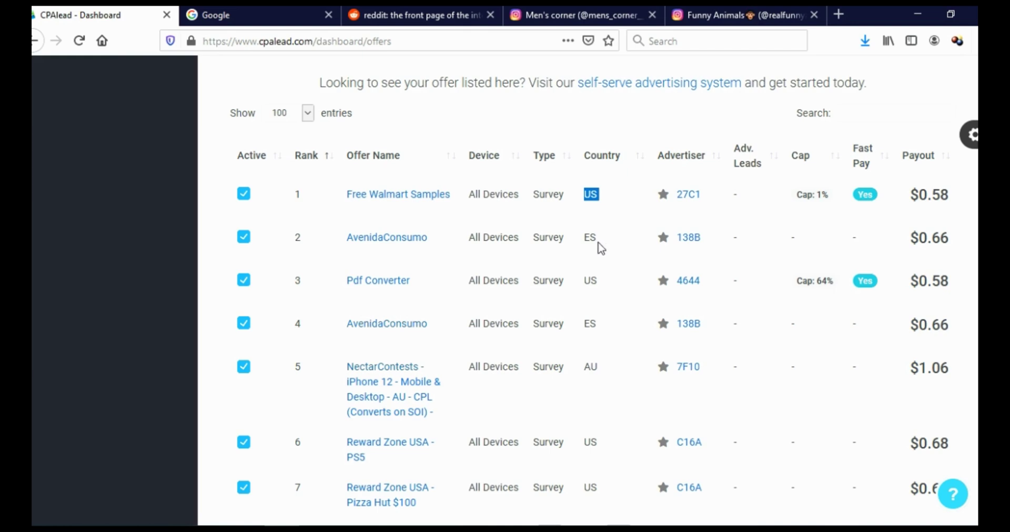
scroll(593, 322, "down", 8)
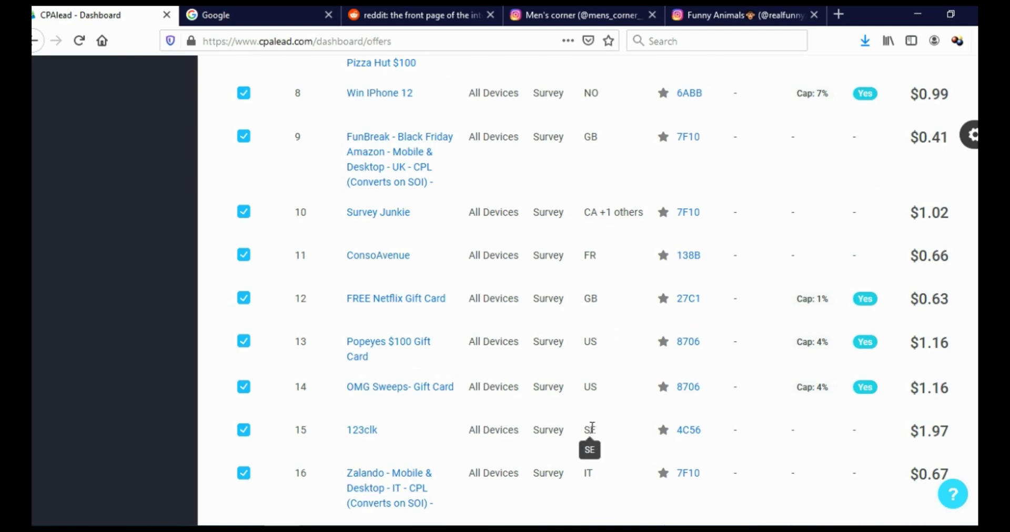
scroll(611, 432, "down", 4)
scroll(624, 387, "down", 5)
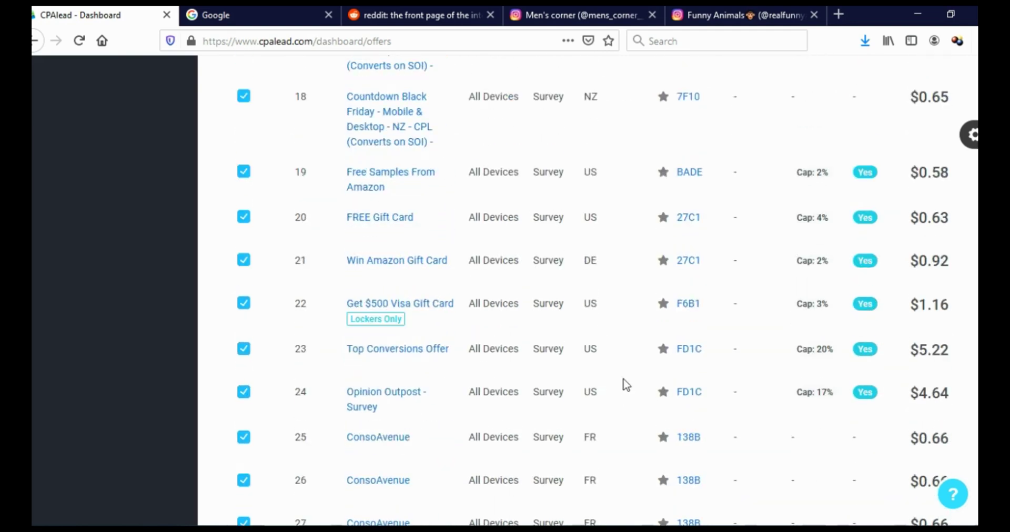
scroll(623, 387, "up", 8)
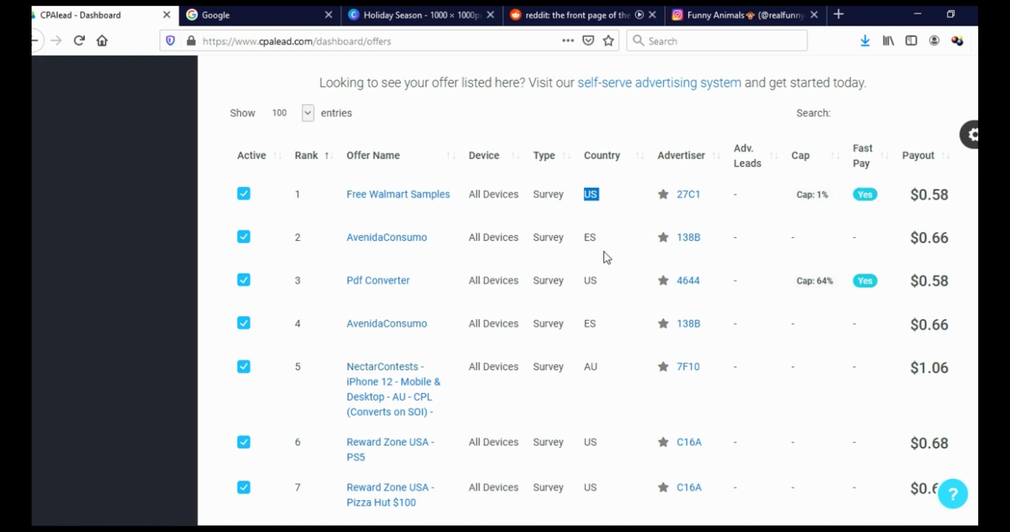
scroll(409, 376, "up", 1)
- Open the FREE Netflix Gift Card offer and review its advertiser instructions, country targeting rule and affiliate link
scroll(408, 377, "down", 8)
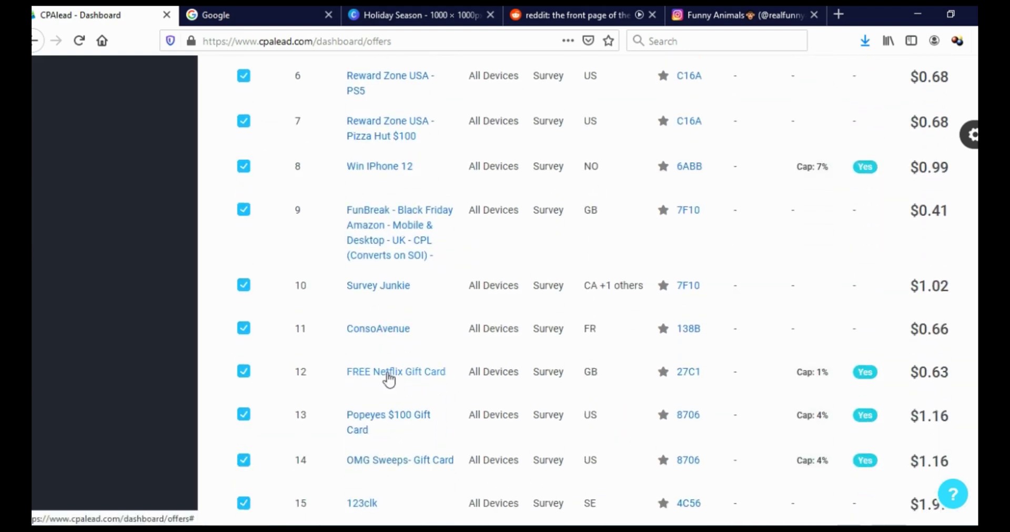
left_click(389, 378)
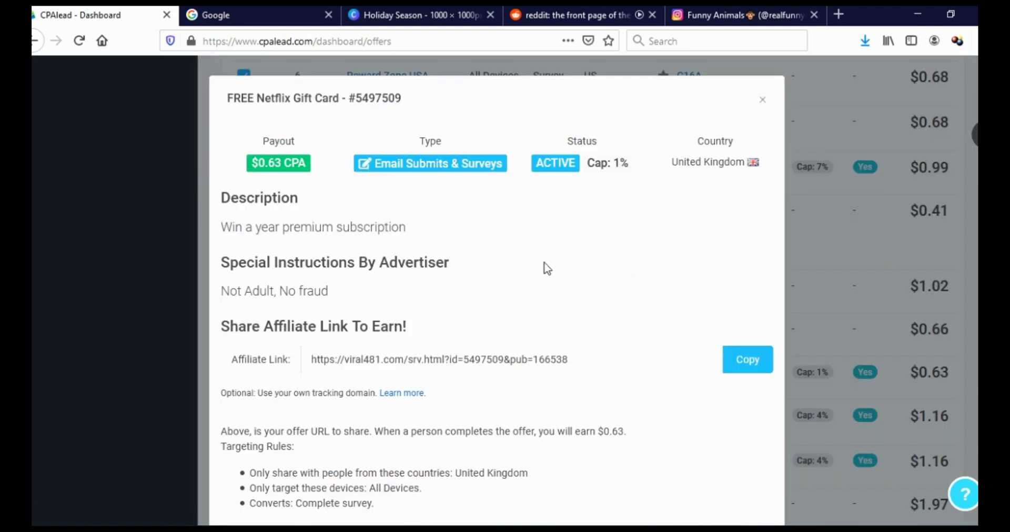
scroll(548, 263, "down", 3)
left_click_drag(220, 215, 336, 219)
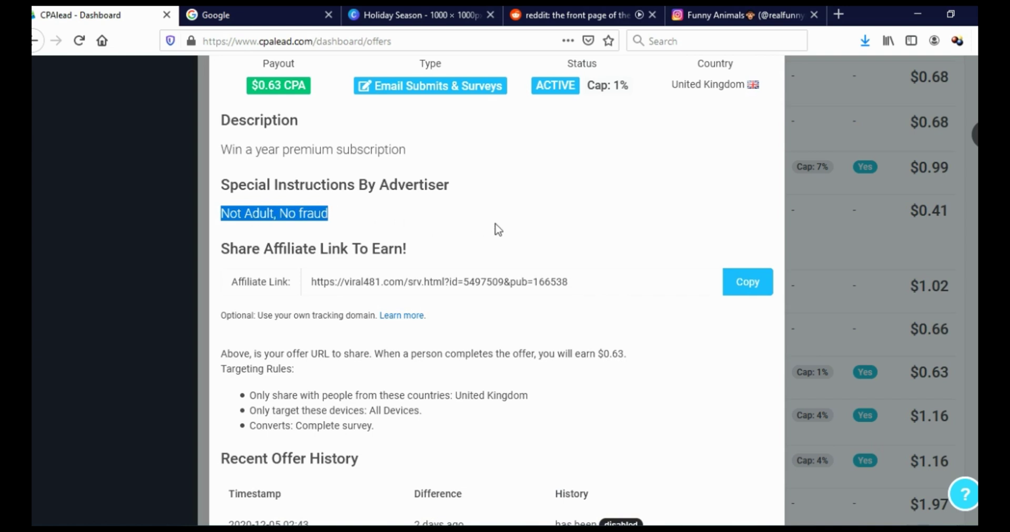
left_click(456, 232)
scroll(379, 385, "down", 2)
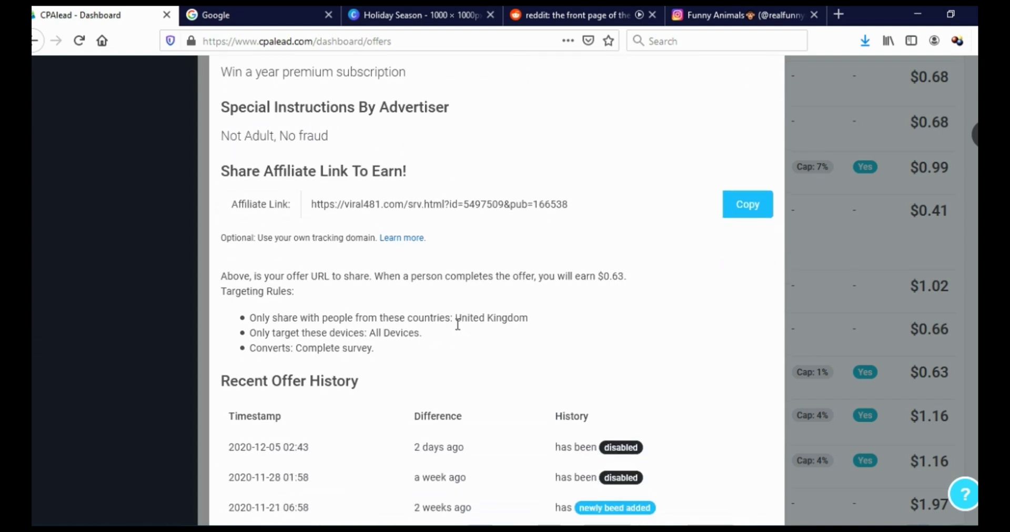
left_click_drag(455, 318, 530, 327)
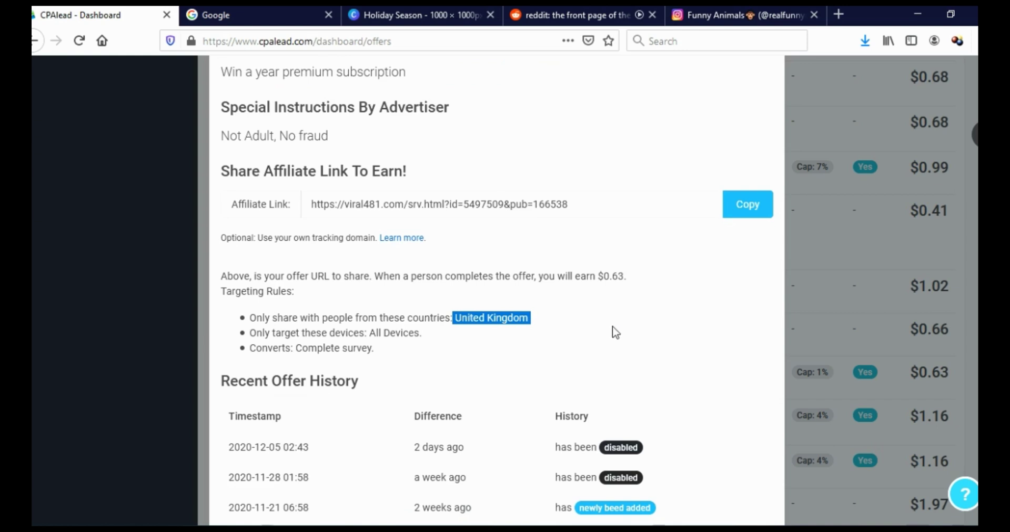
scroll(631, 342, "up", 2)
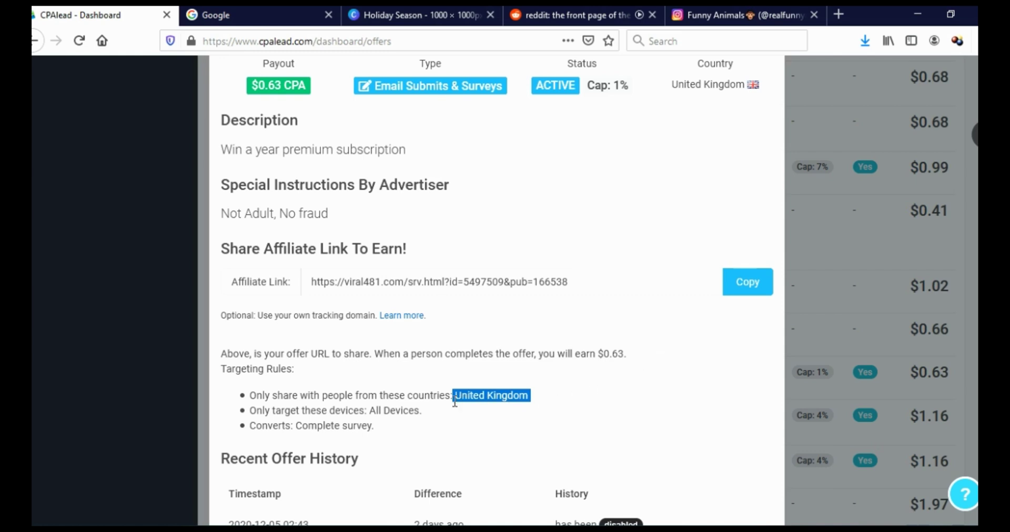
left_click_drag(453, 396, 549, 402)
left_click_drag(579, 278, 307, 286)
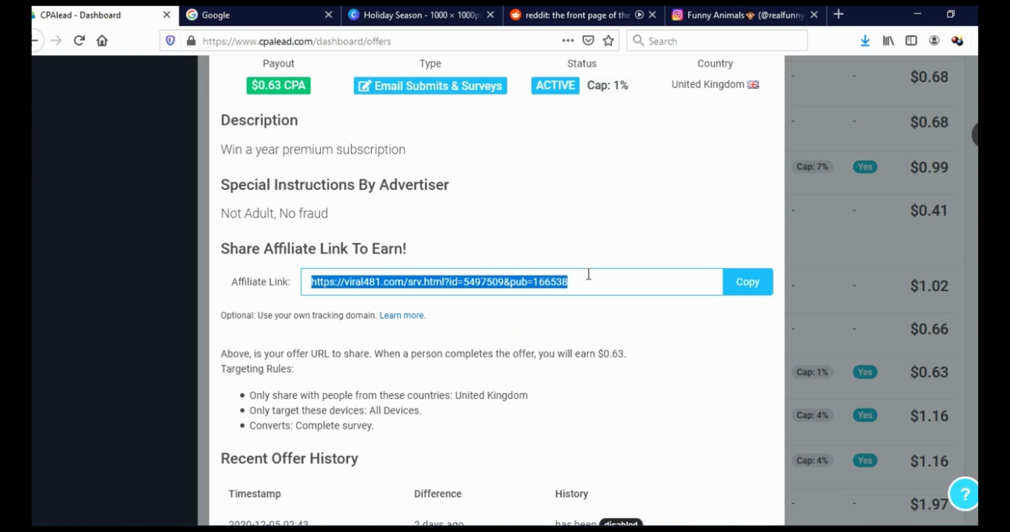
left_click_drag(589, 275, 307, 285)
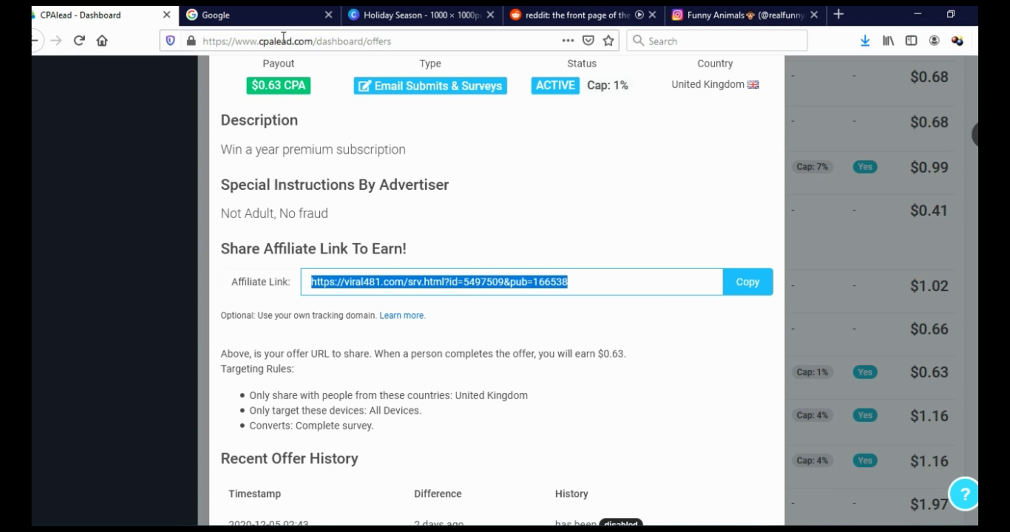
- Switch to Google, open Google Docs and create a blank document
left_click(284, 16)
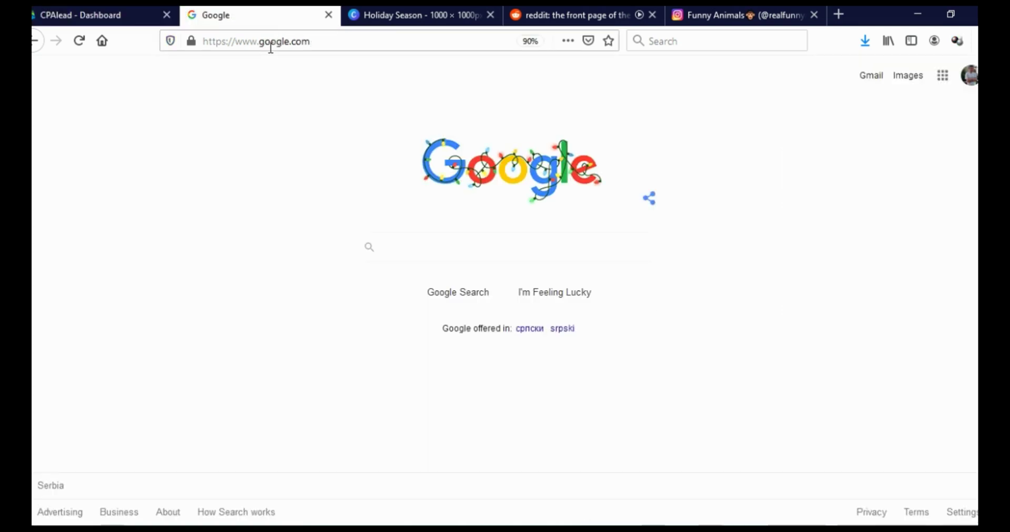
left_click(943, 76)
scroll(859, 291, "down", 5)
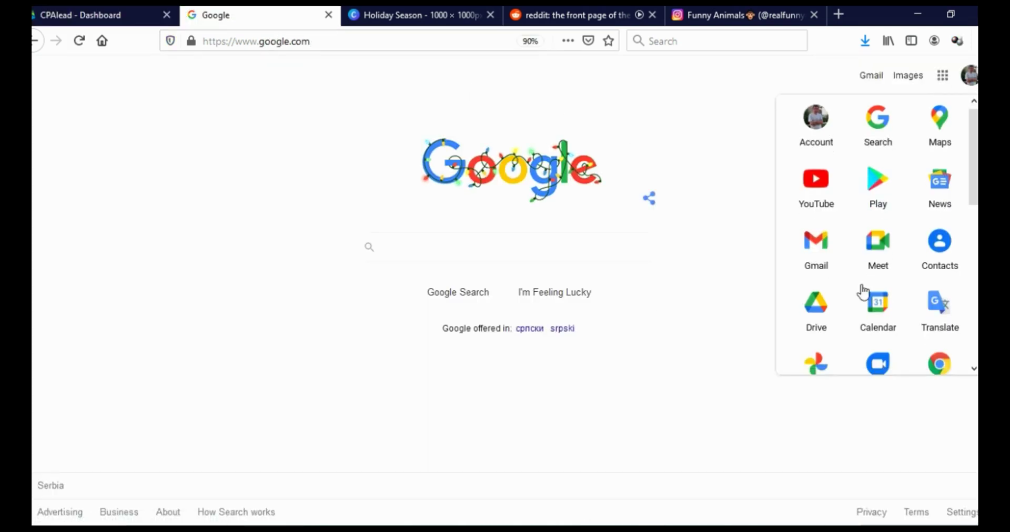
left_click(816, 156)
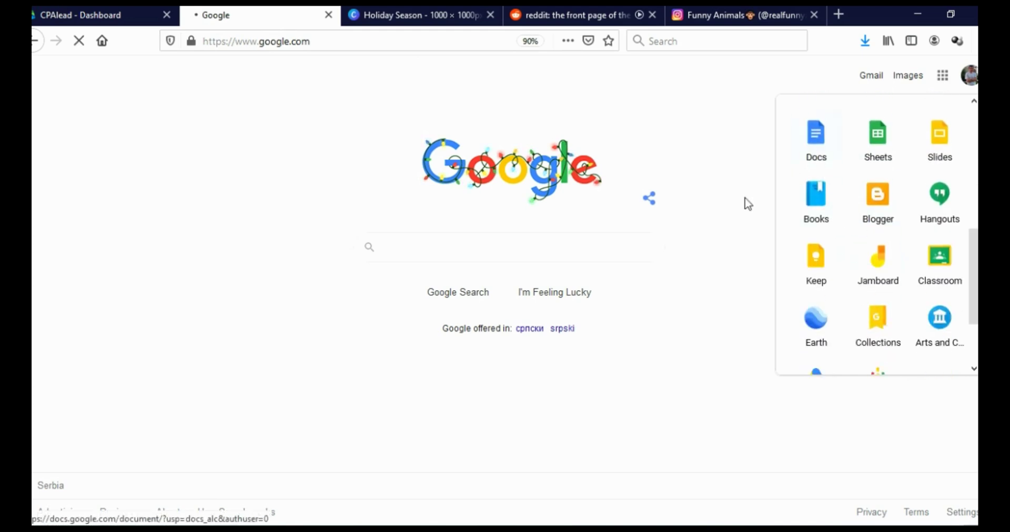
left_click(227, 213)
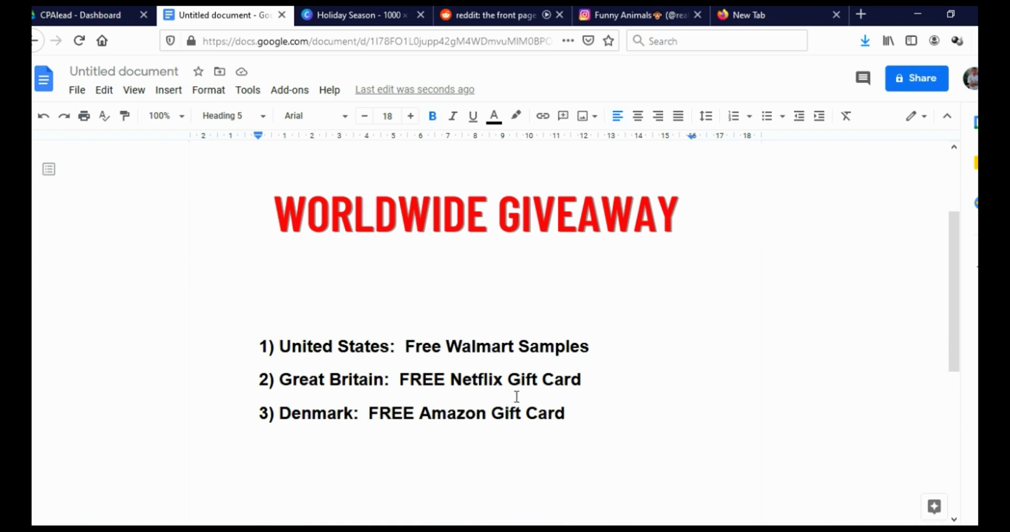
- Return to CPAlead and copy the affiliate link of the FREE Netflix Gift Card offer
left_click(85, 18)
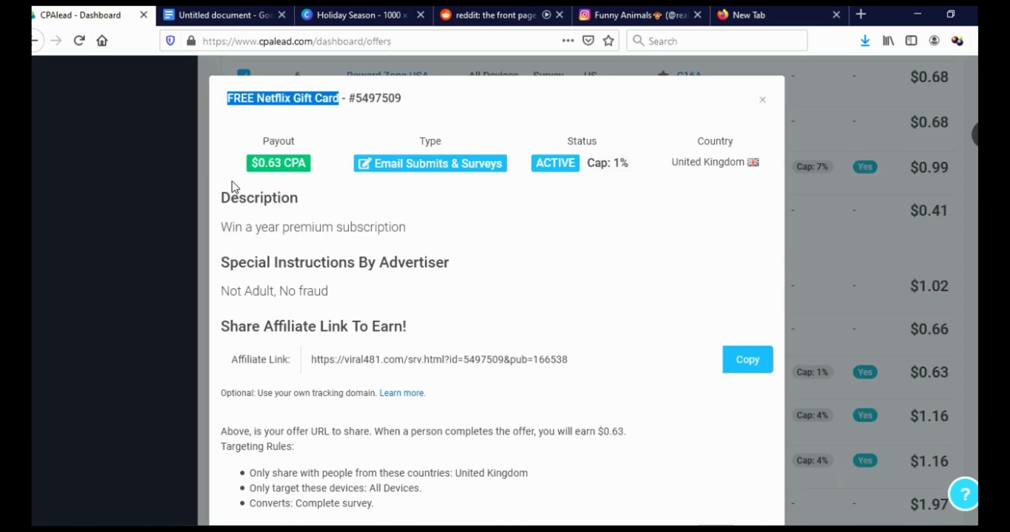
left_click(565, 360)
left_click(566, 360)
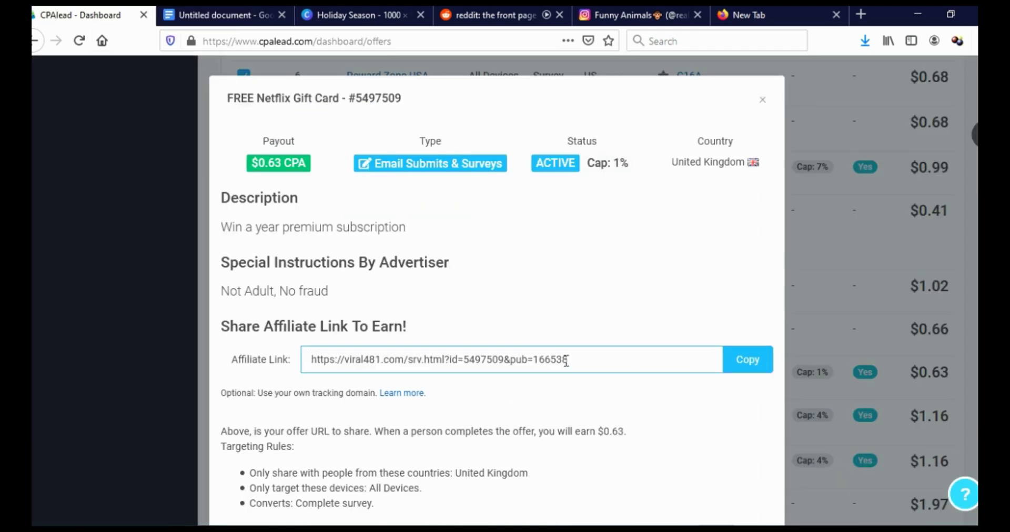
left_click_drag(578, 360, 347, 369)
key("ctrl+c")
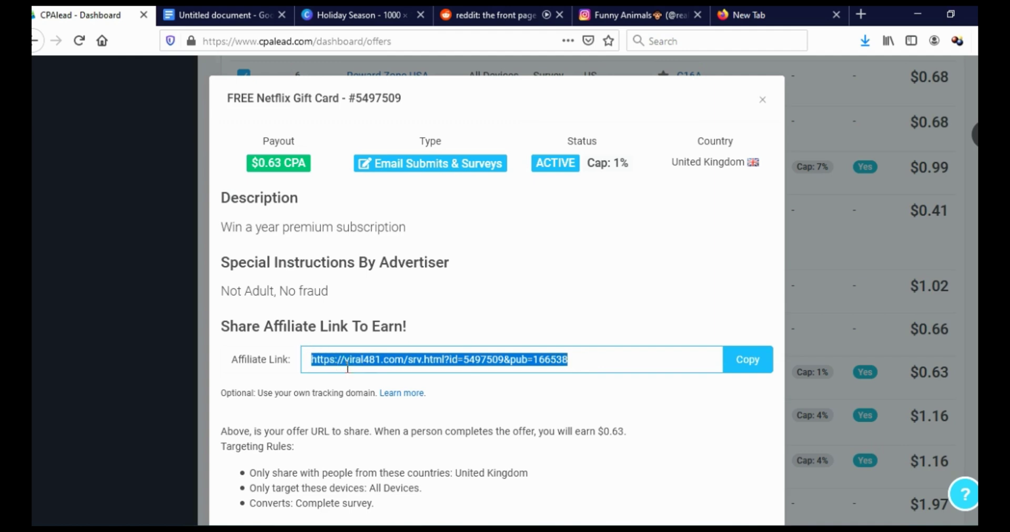
right_click(352, 361)
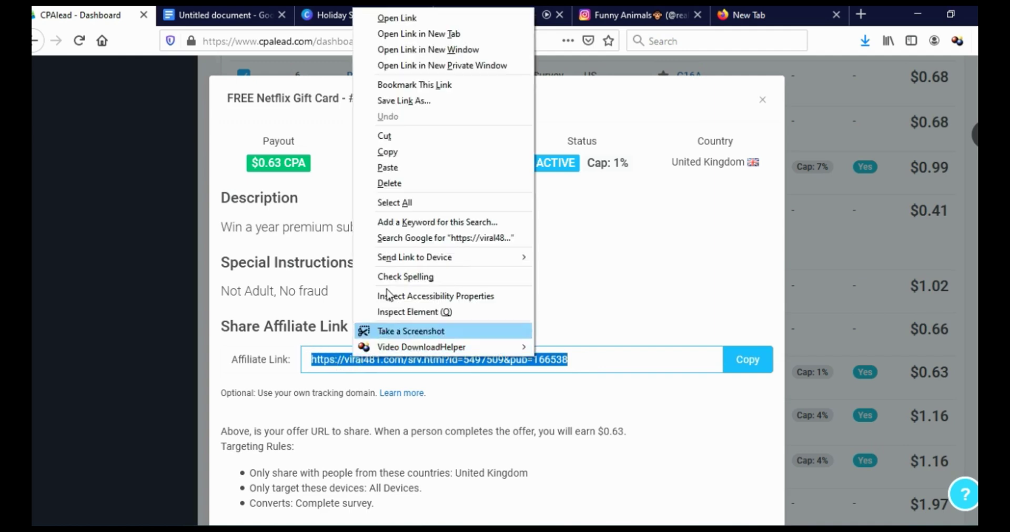
left_click(390, 150)
- In the Google Docs giveaway document, link the "FREE Netflix Gift Card" text on the Great Britain line to the copied affiliate link
left_click(236, 13)
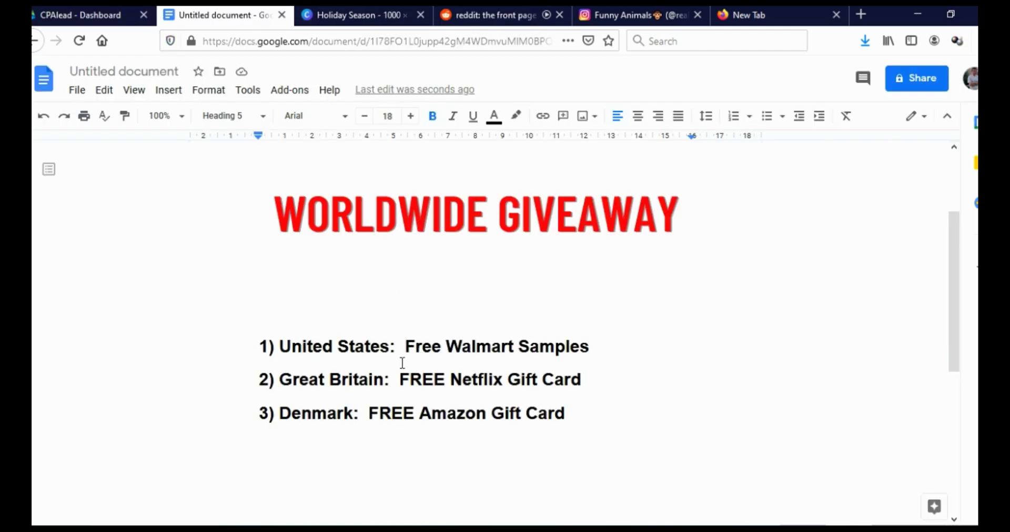
left_click_drag(400, 379, 581, 386)
right_click(557, 382)
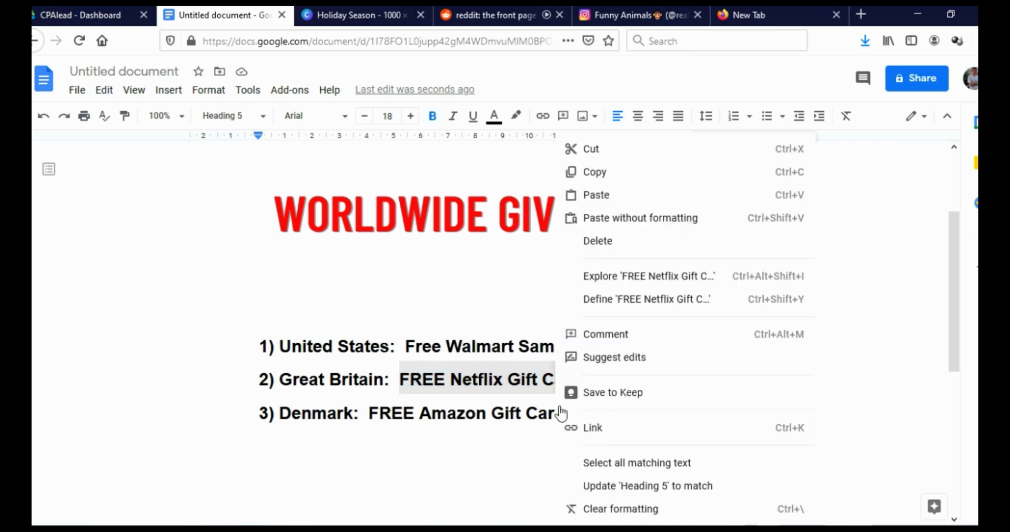
left_click(593, 429)
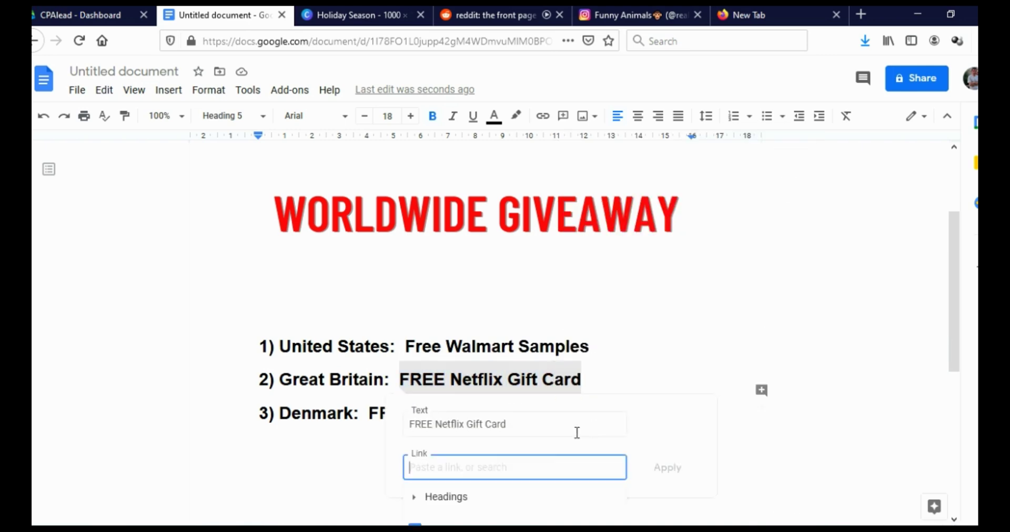
key("ctrl+v")
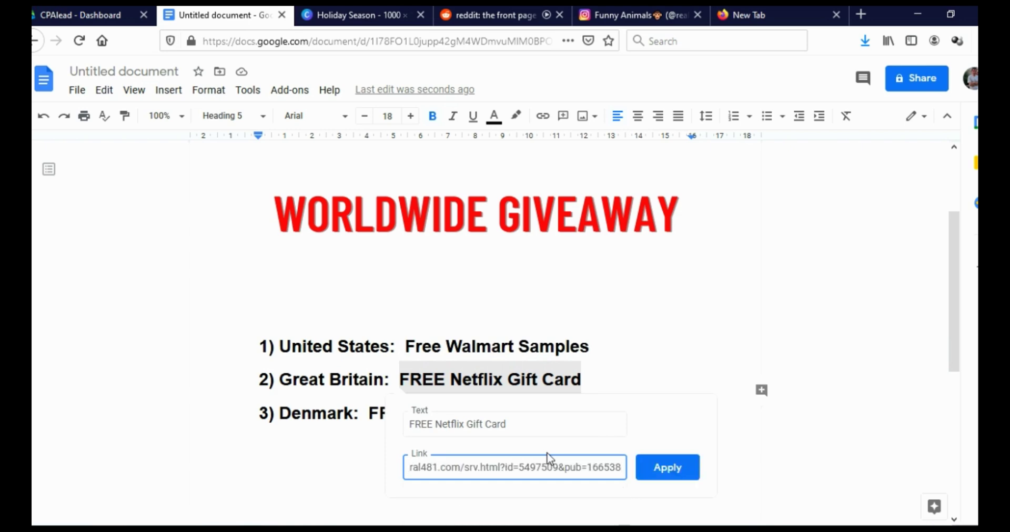
left_click(670, 469)
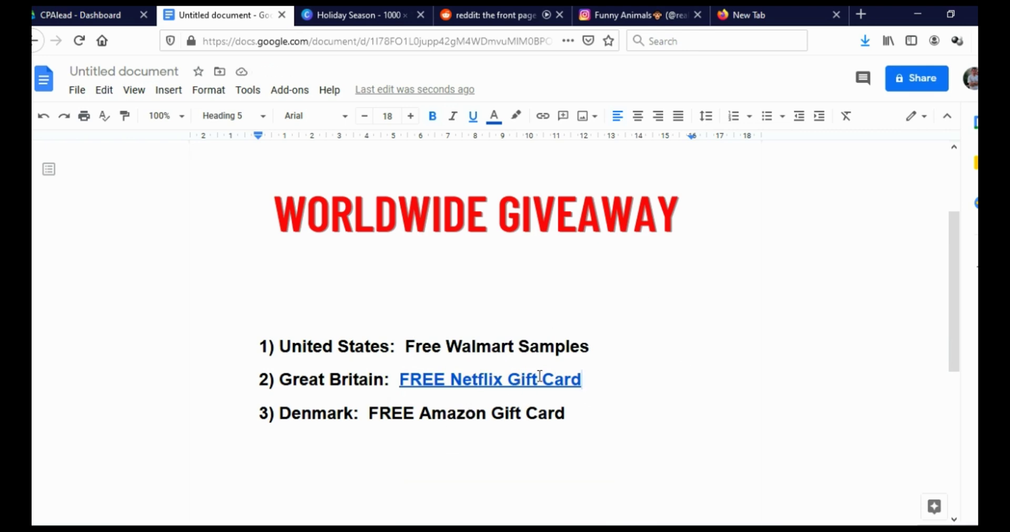
- Start sharing the document and save it under the name "free giveaway"
left_click(904, 79)
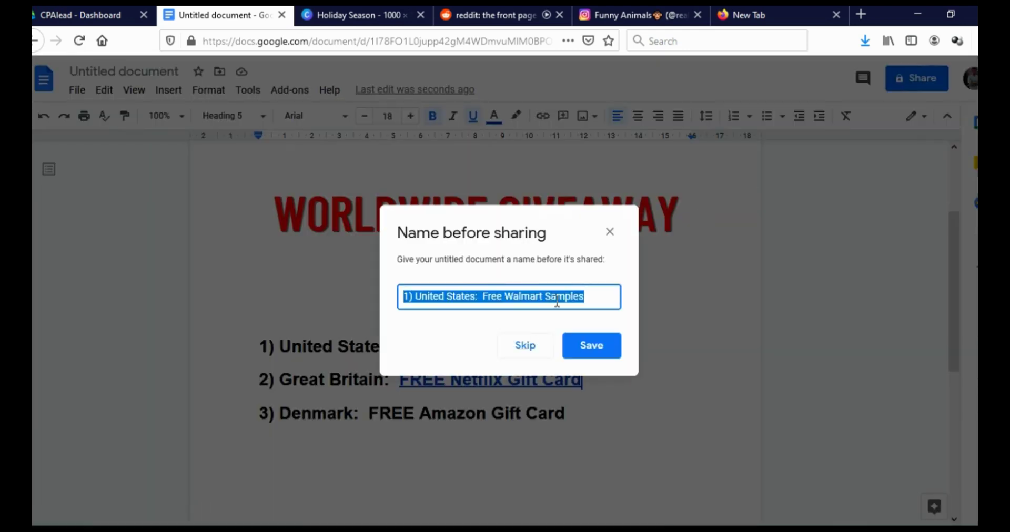
key("BackSpace")
type("free giveaway")
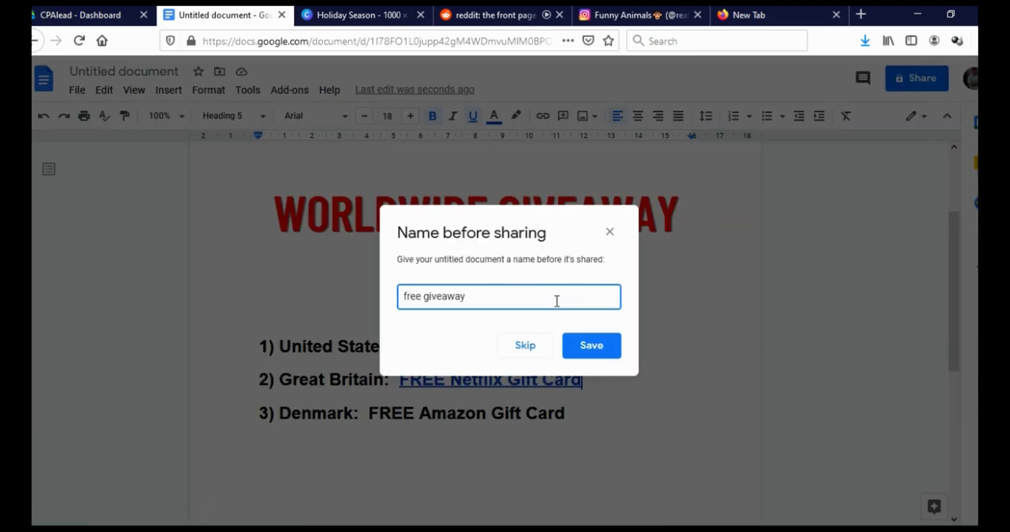
left_click(593, 347)
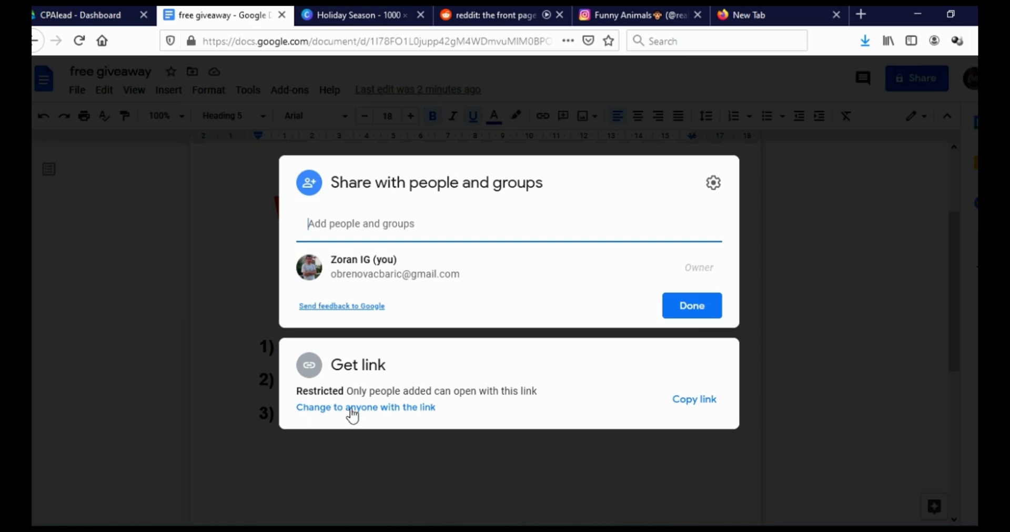
- Change the document's link access to anyone with the link and select the share link's text
left_click(350, 411)
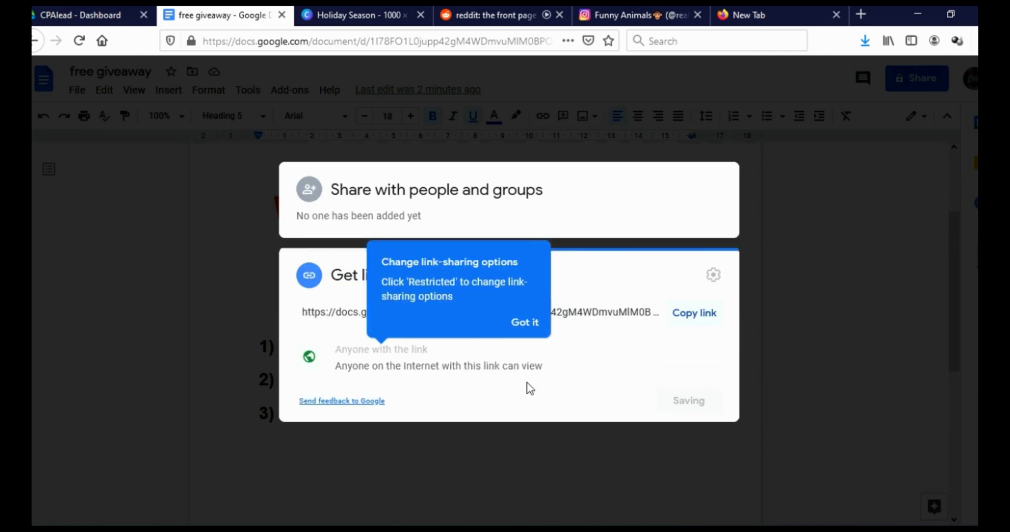
left_click(533, 326)
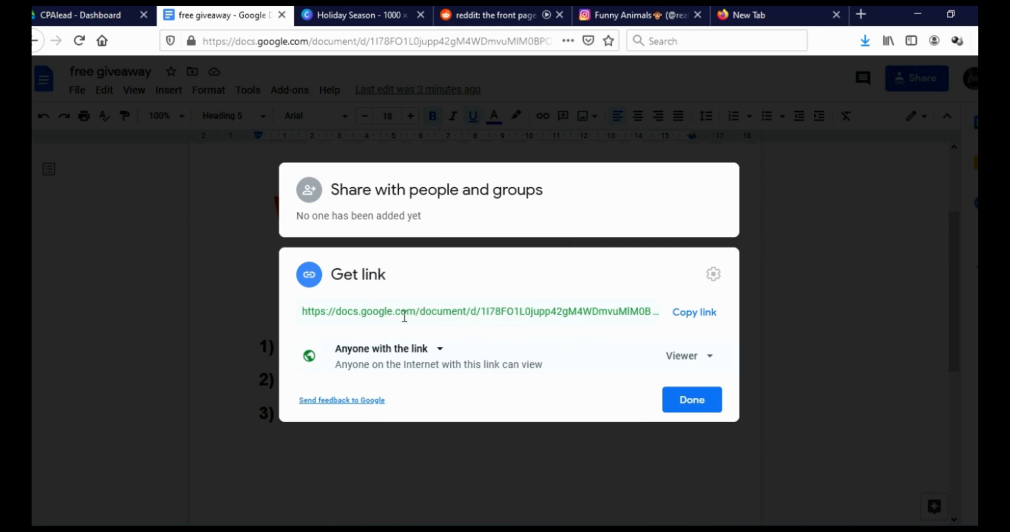
left_click_drag(381, 312, 655, 305)
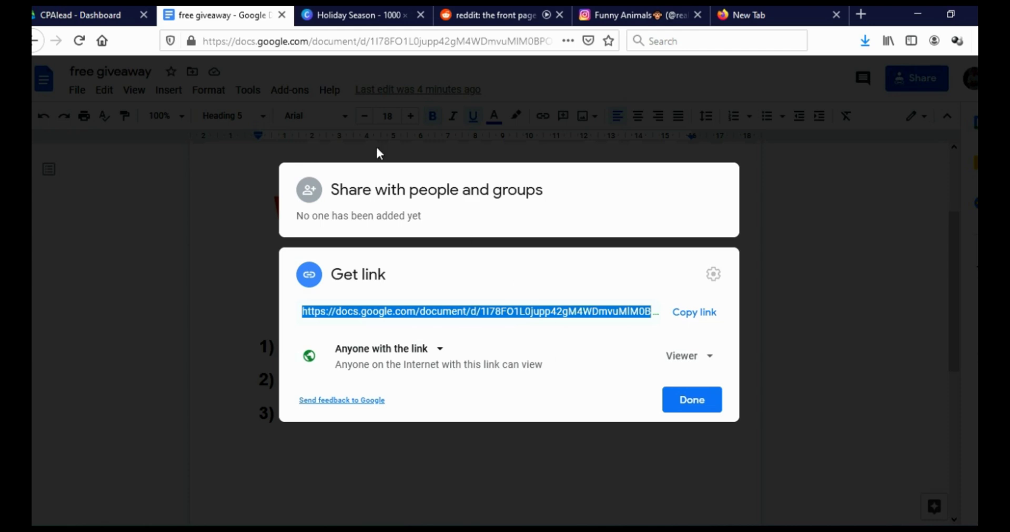
- Switch to the Holiday Season giveaway design in Canva
left_click(349, 16)
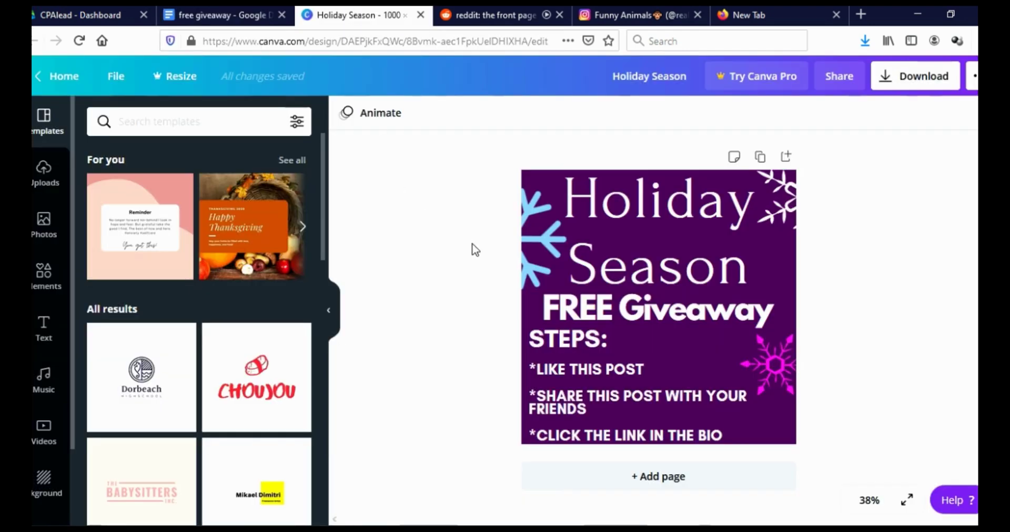